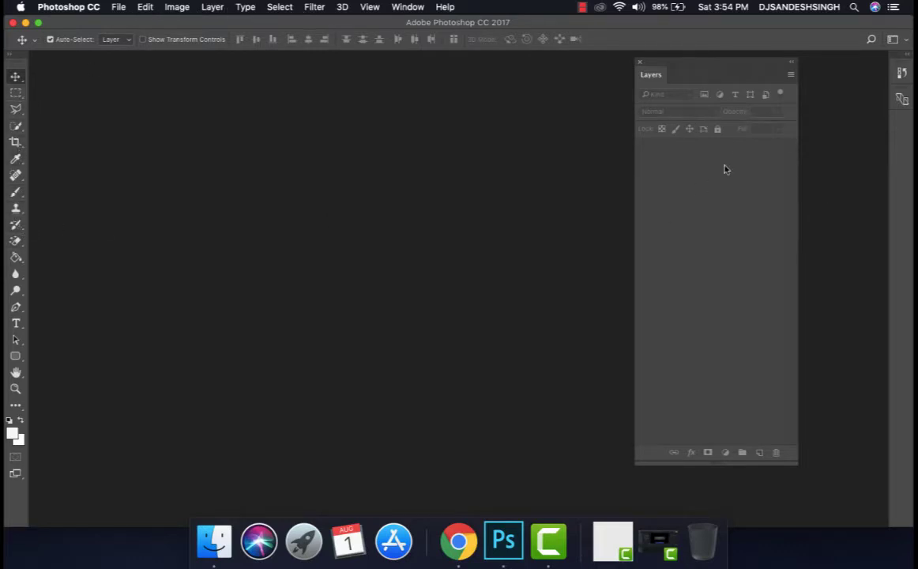
Open the bust photo 71WADgI0F4L._UL1500_.jpg and the Necklace-Jewellery-Set-.png image together
{"action": "left_click_drag", "start_coordinate": [686, 67], "coordinate": [706, 57]}
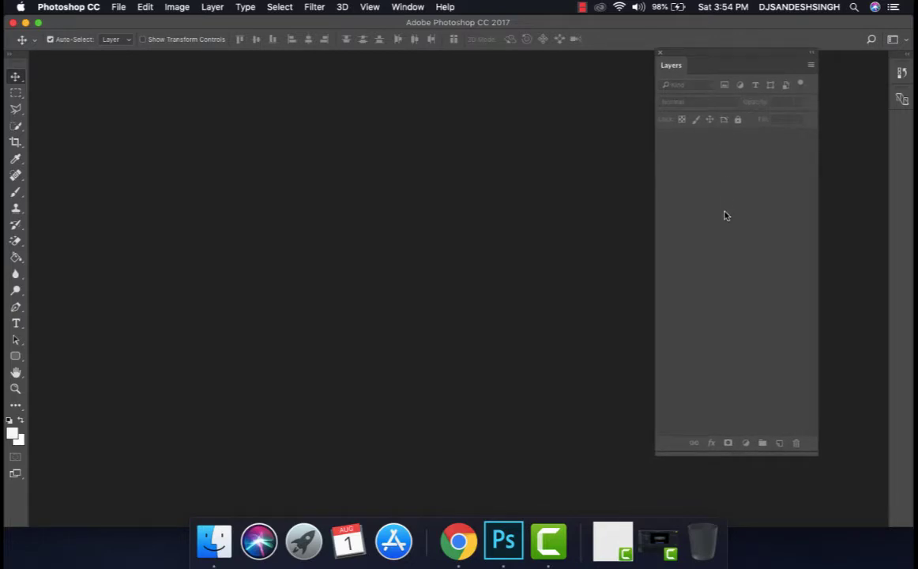
{"action": "left_click", "coordinate": [407, 7]}
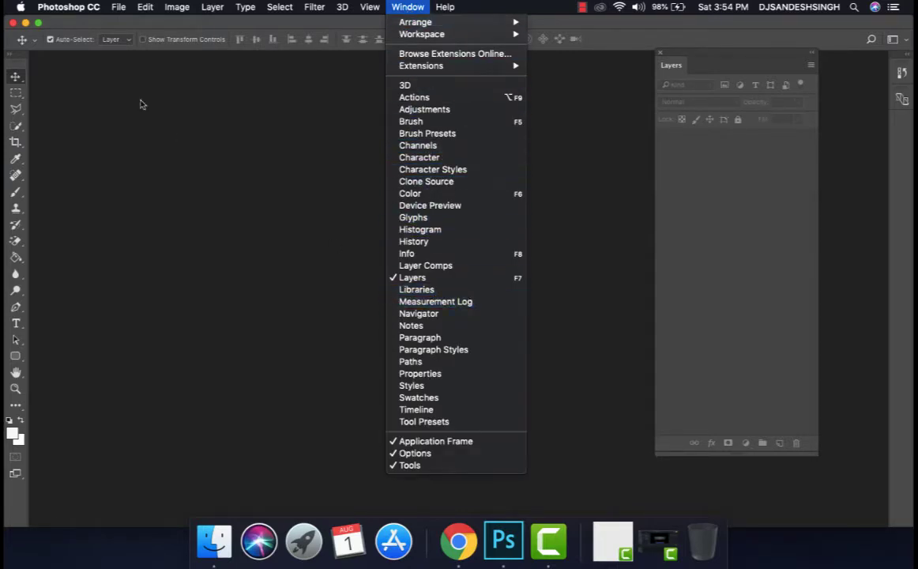
{"action": "left_click", "coordinate": [119, 7]}
{"action": "left_click", "coordinate": [127, 33]}
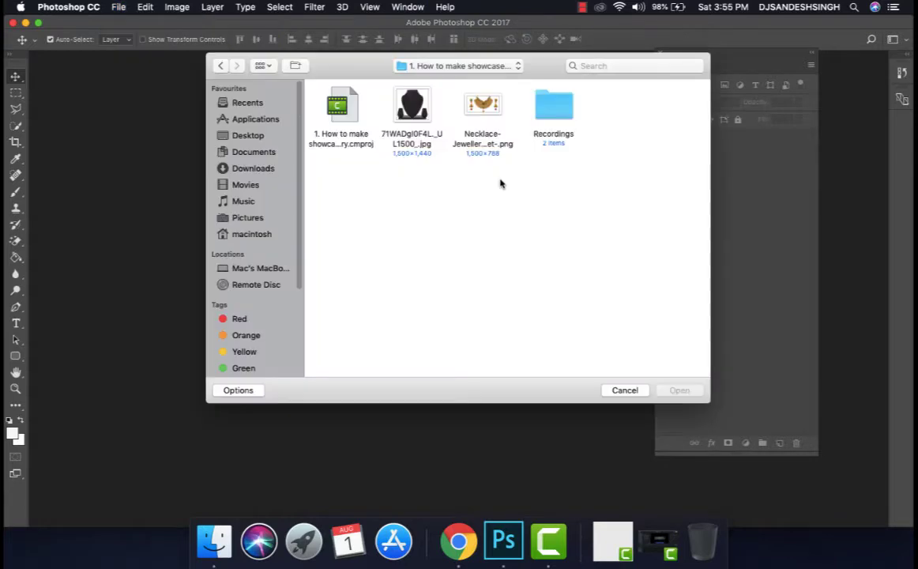
{"action": "left_click_drag", "start_coordinate": [491, 176], "coordinate": [368, 98]}
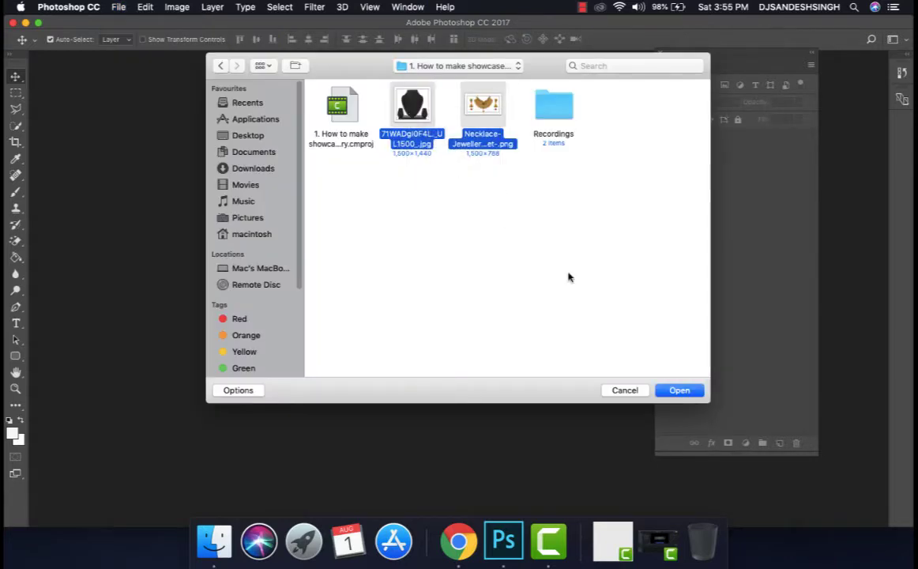
{"action": "left_click", "coordinate": [692, 391]}
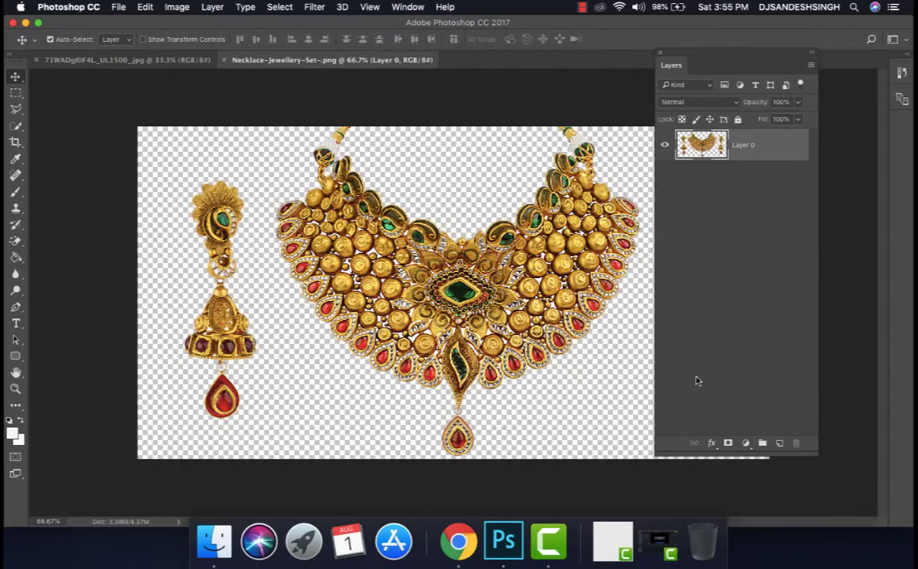
Tile the two documents side by side, give the necklace image the wider view, and move the Layers panel off the necklace
{"action": "left_click", "coordinate": [409, 7]}
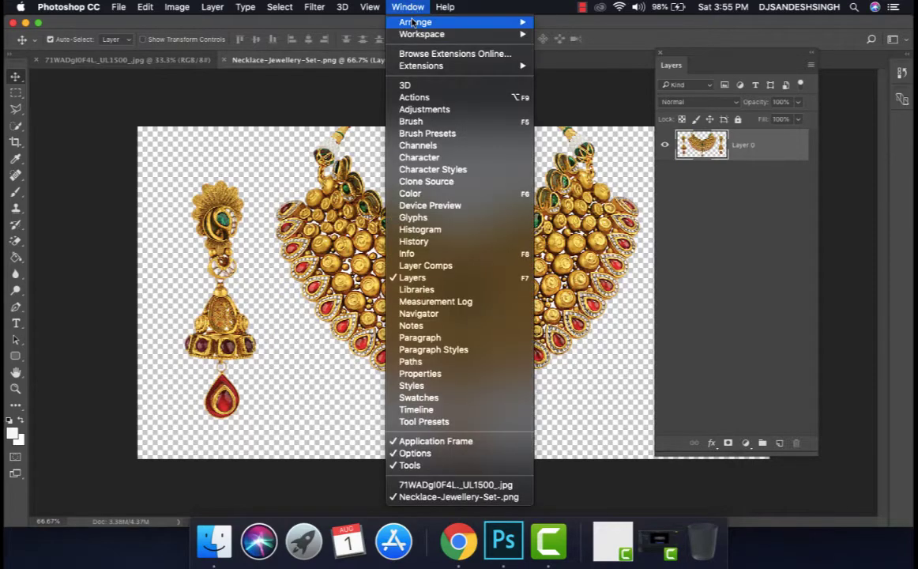
{"action": "mouse_move", "coordinate": [419, 22]}
{"action": "left_click", "coordinate": [594, 26]}
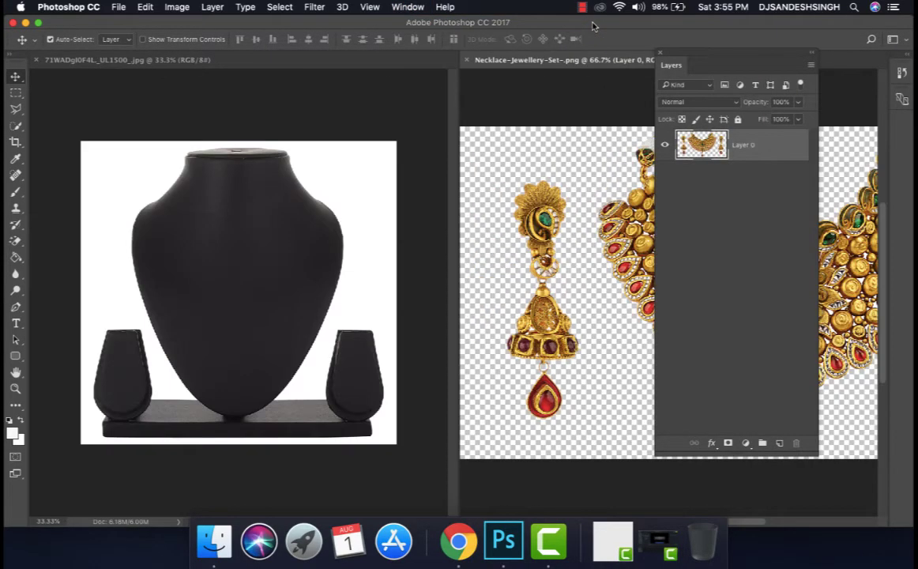
{"action": "left_click_drag", "start_coordinate": [675, 62], "coordinate": [471, 84]}
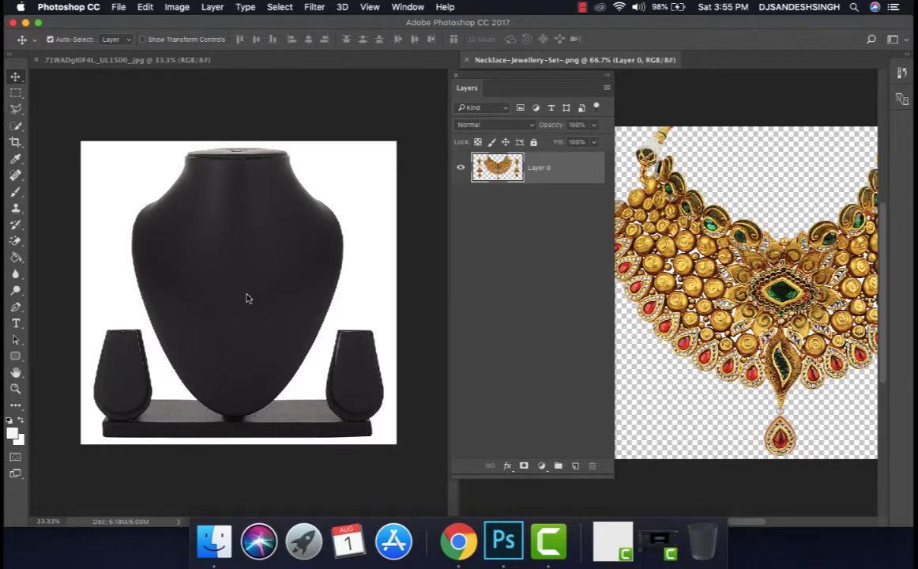
{"action": "left_click_drag", "start_coordinate": [528, 82], "coordinate": [659, 87]}
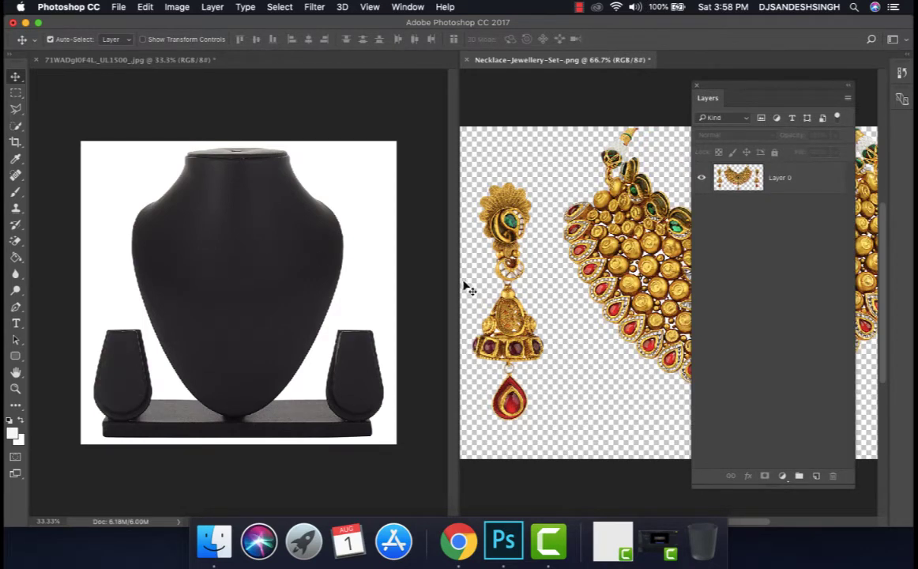
{"action": "left_click_drag", "start_coordinate": [456, 279], "coordinate": [196, 281]}
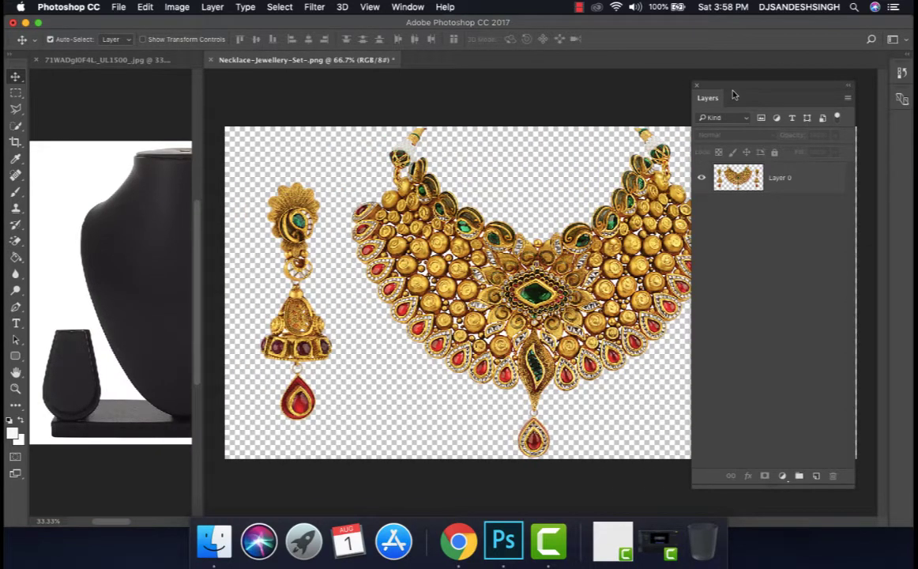
{"action": "left_click_drag", "start_coordinate": [733, 94], "coordinate": [772, 85]}
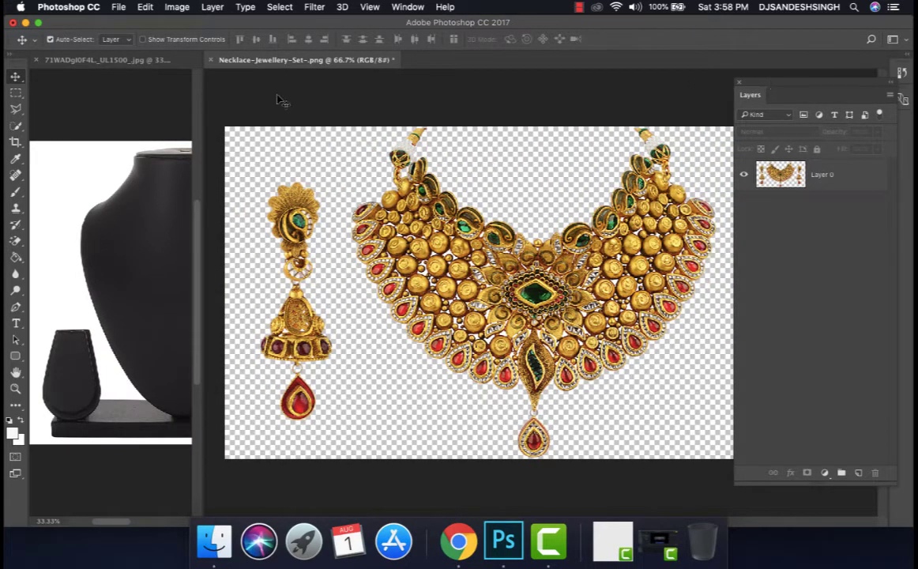
Select the whole necklace on Layer 0 with the Quick Selection tool, following its edges down to the pendant
{"action": "left_click", "coordinate": [16, 126]}
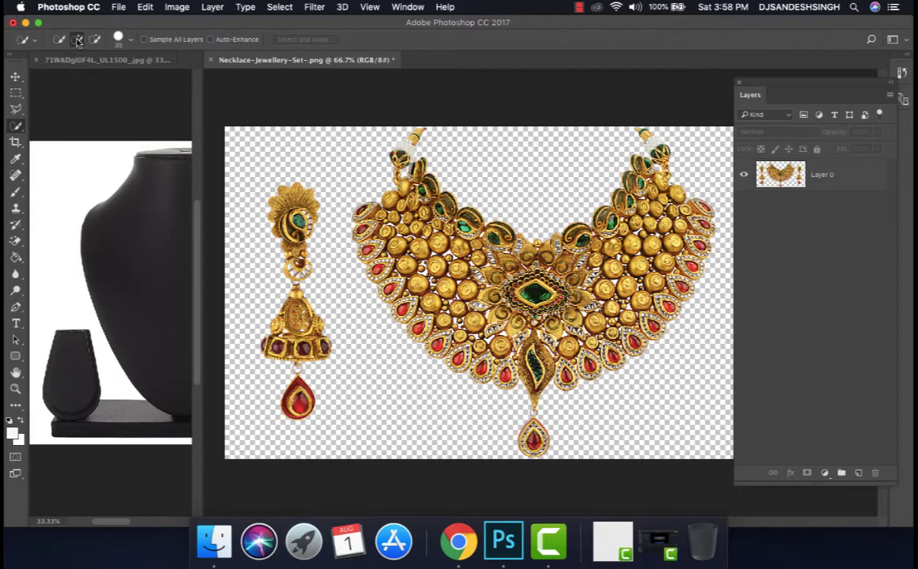
{"action": "left_click", "coordinate": [813, 170]}
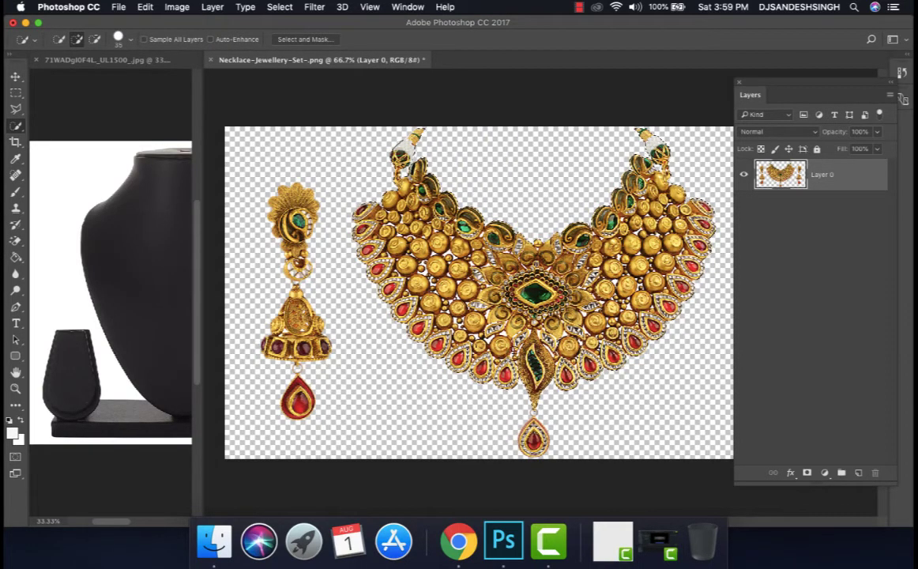
{"action": "key", "text": "super+plus"}
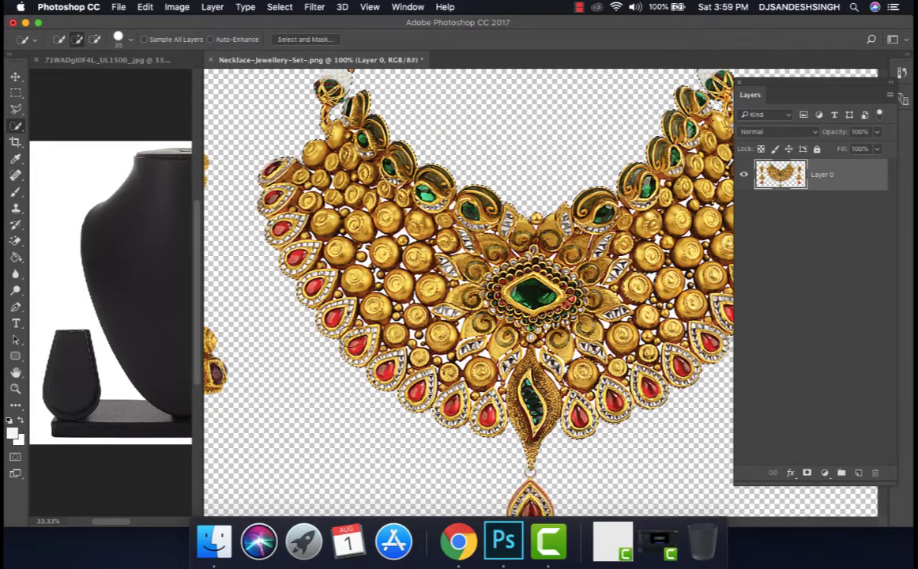
{"action": "scroll", "coordinate": [466, 293], "scroll_direction": "down", "scroll_amount": 1}
{"action": "scroll", "coordinate": [466, 293], "scroll_direction": "right", "scroll_amount": 1}
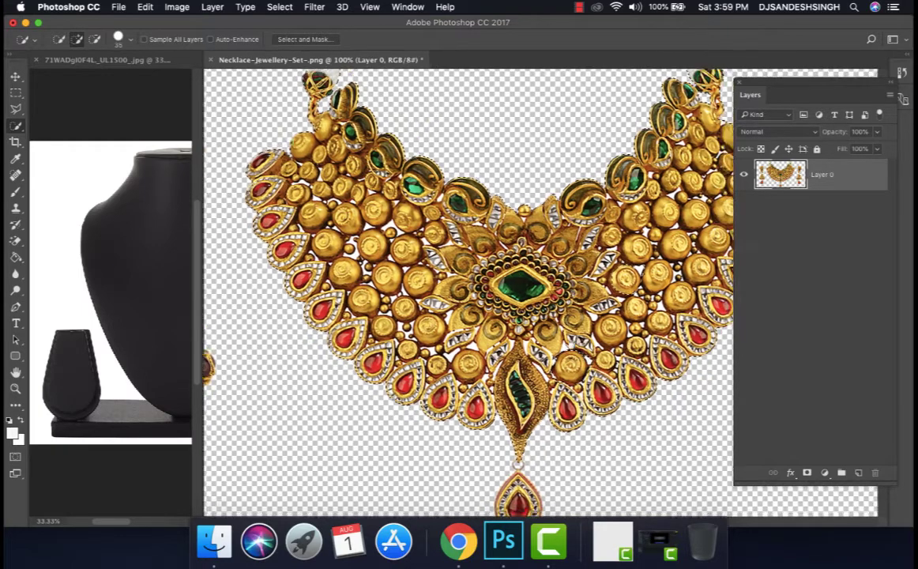
{"action": "scroll", "coordinate": [442, 371], "scroll_direction": "down", "scroll_amount": 5}
{"action": "scroll", "coordinate": [442, 372], "scroll_direction": "right", "scroll_amount": 4}
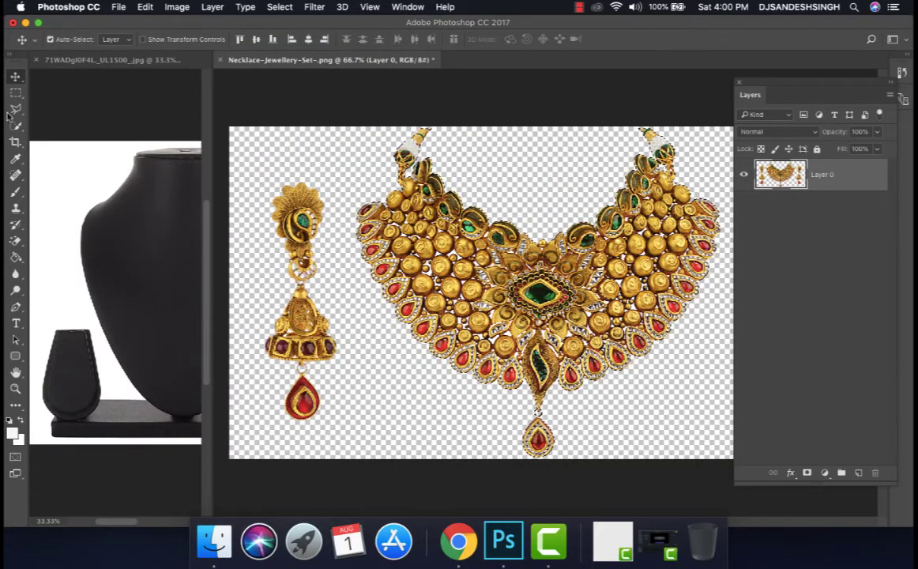
Check the necklace selection up close with the Quick Selection tool and shift the selected necklace toward the left earring
{"action": "left_click", "coordinate": [15, 125]}
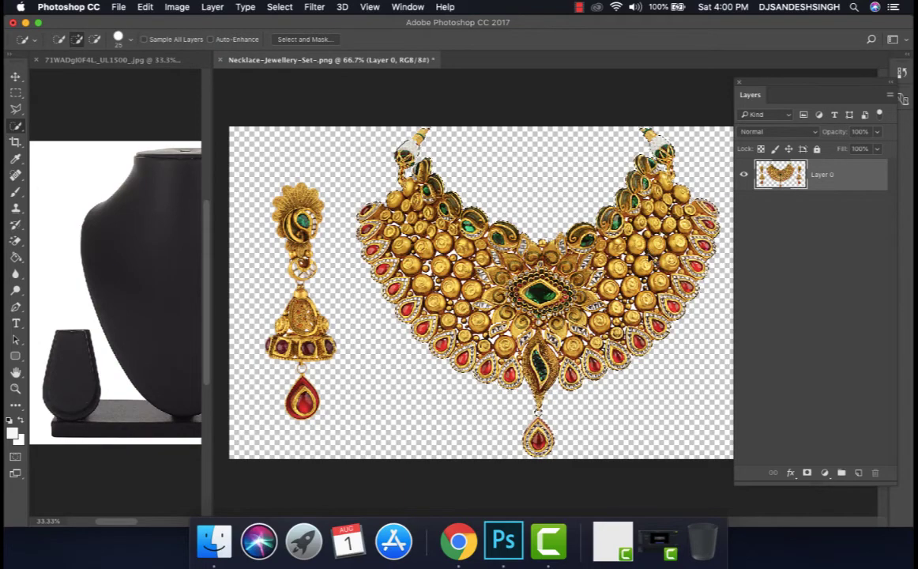
{"action": "key", "text": "super+plus"}
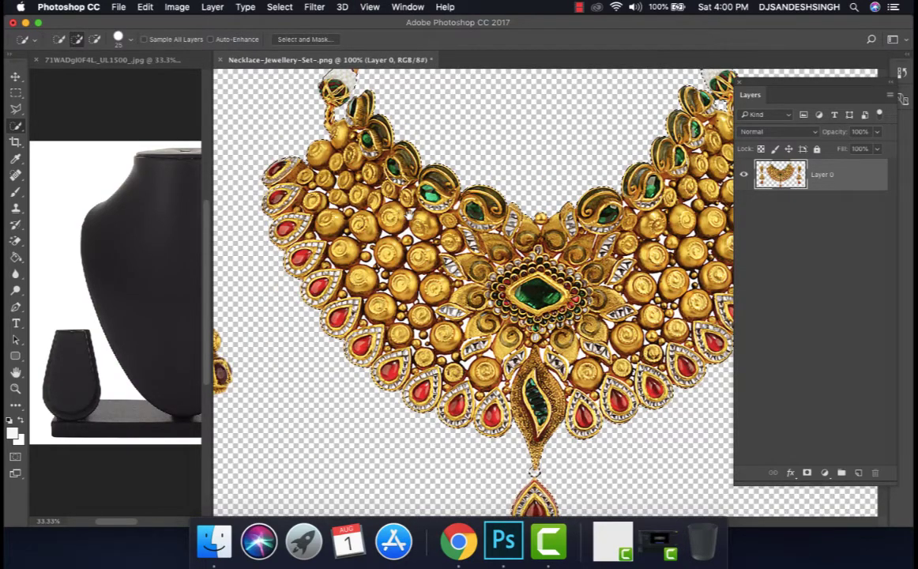
{"action": "scroll", "coordinate": [506, 292], "scroll_direction": "right", "scroll_amount": 3}
{"action": "scroll", "coordinate": [505, 292], "scroll_direction": "up", "scroll_amount": 1}
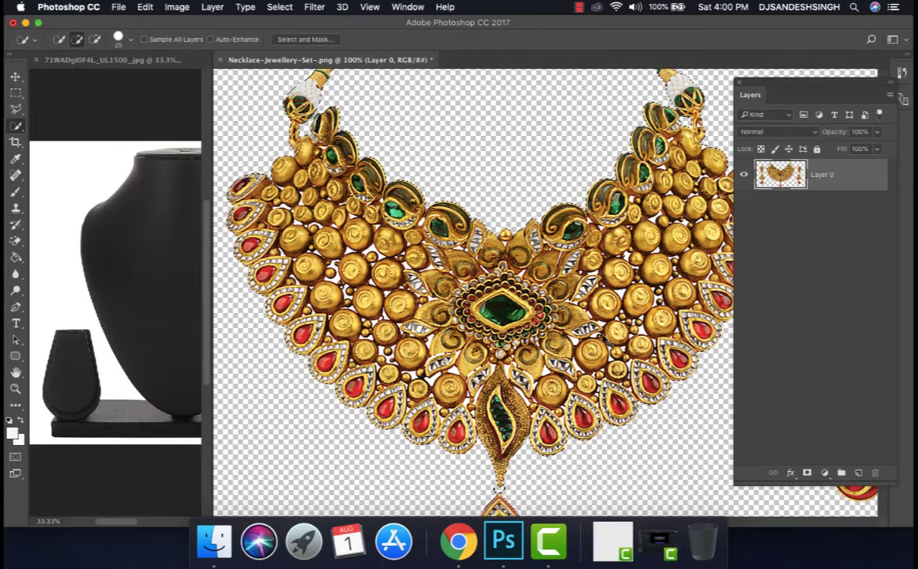
{"action": "left_click_drag", "start_coordinate": [592, 342], "coordinate": [535, 333]}
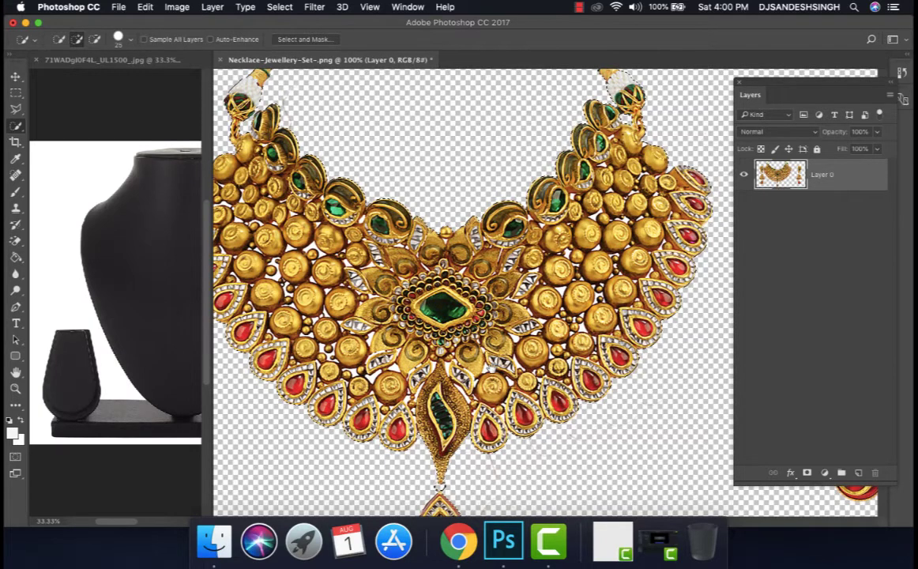
{"action": "scroll", "coordinate": [474, 292], "scroll_direction": "down", "scroll_amount": 3}
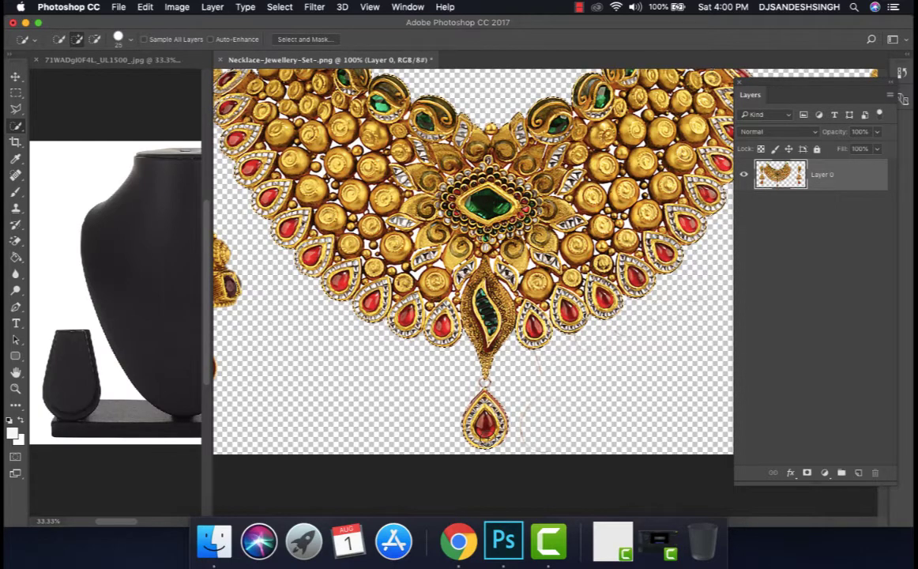
{"action": "key", "text": "super+minus"}
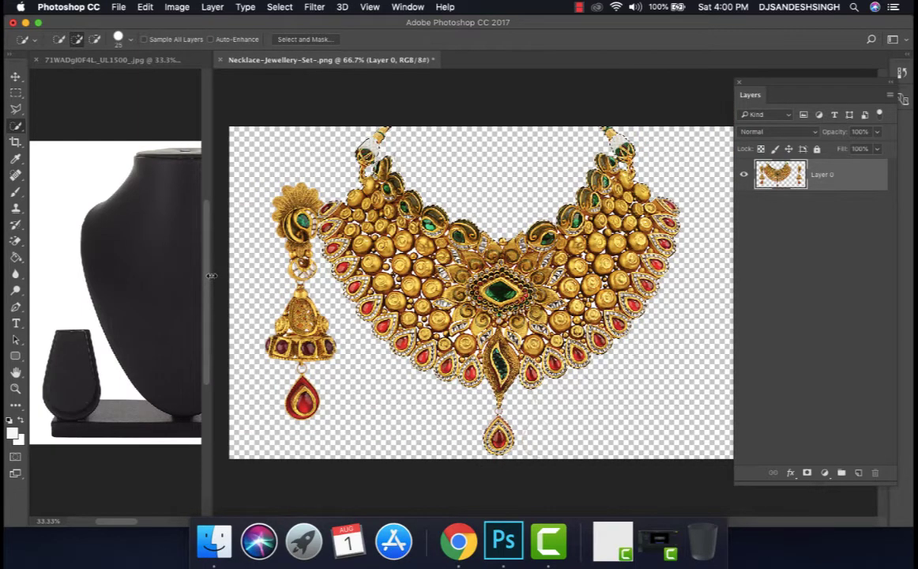
Copy the selected necklace into the bust document as a new layer and place it centred on the black bust
{"action": "left_click_drag", "start_coordinate": [221, 293], "coordinate": [395, 281]}
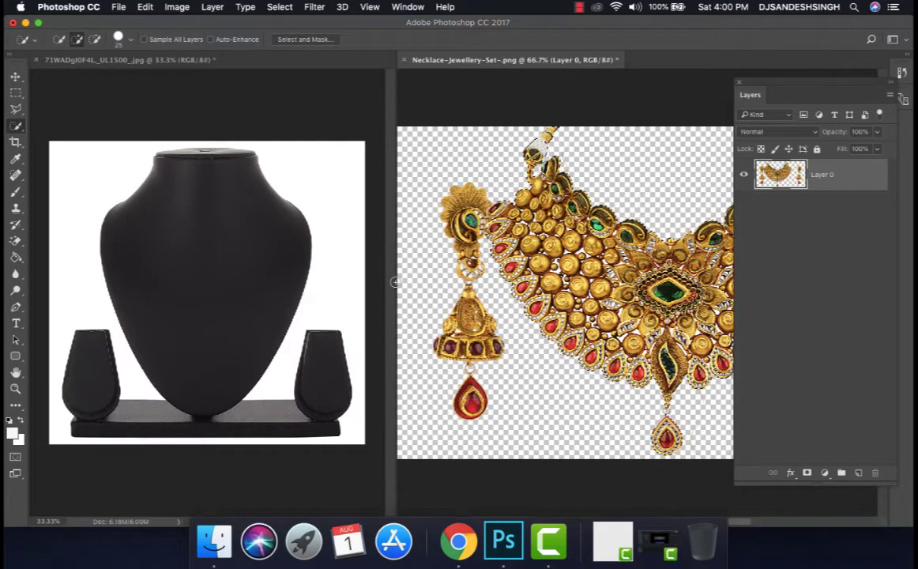
{"action": "left_click", "coordinate": [15, 77]}
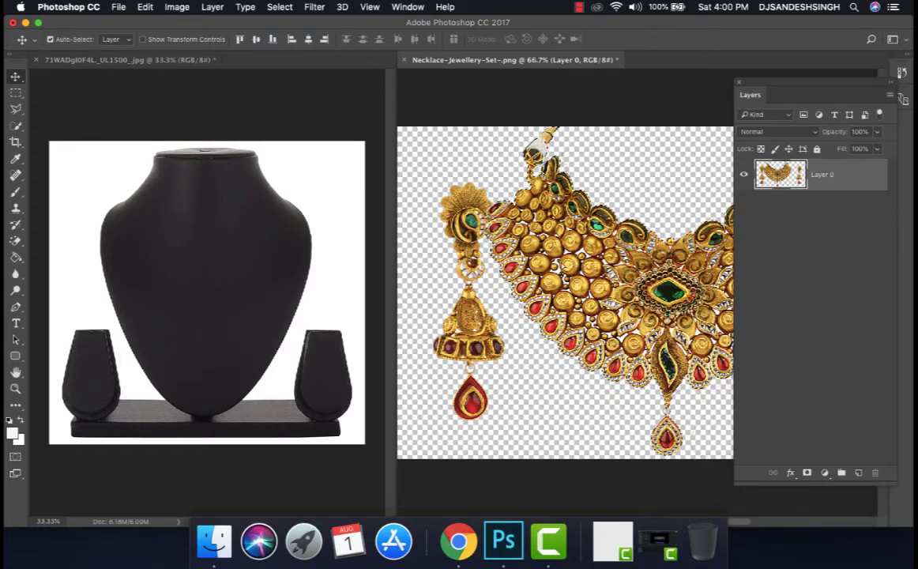
{"action": "left_click_drag", "start_coordinate": [523, 242], "coordinate": [426, 243]}
{"action": "mouse_move", "coordinate": [190, 260]}
{"action": "left_mouse_down"}
{"action": "mouse_move", "coordinate": [182, 241]}
{"action": "mouse_move", "coordinate": [201, 254]}
{"action": "mouse_move", "coordinate": [196, 266]}
{"action": "left_mouse_up"}
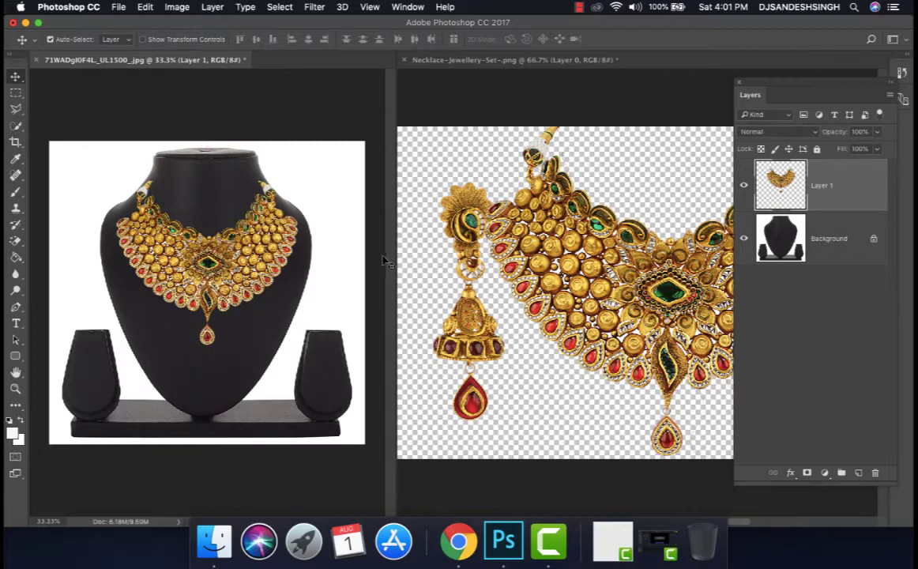
Enlarge the necklace layer slightly with Free Transform so it spans the bust's shoulders, and apply the transform
{"action": "left_click_drag", "start_coordinate": [394, 255], "coordinate": [583, 272]}
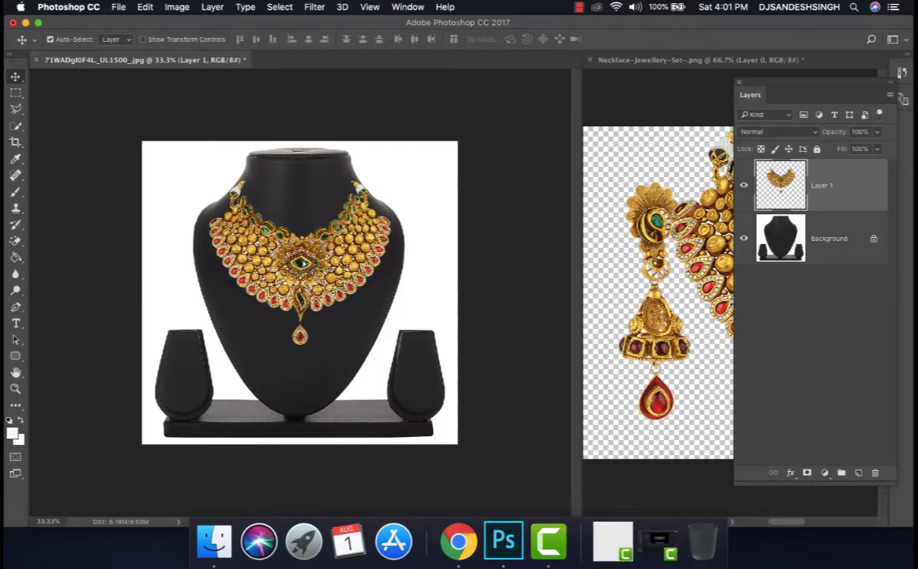
{"action": "left_click_drag", "start_coordinate": [302, 263], "coordinate": [301, 258]}
{"action": "left_click_drag", "start_coordinate": [304, 221], "coordinate": [303, 226]}
{"action": "key", "text": "super+t"}
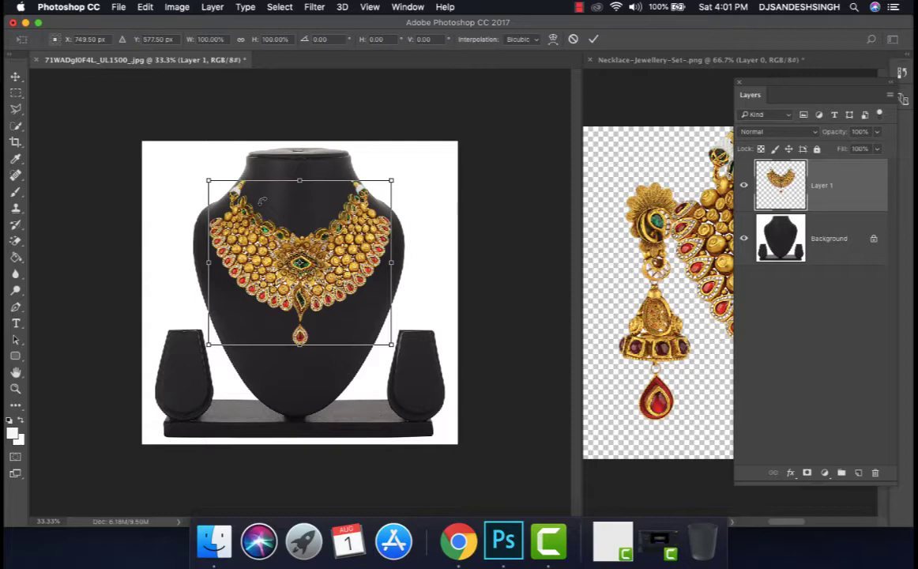
{"action": "left_click", "coordinate": [147, 7]}
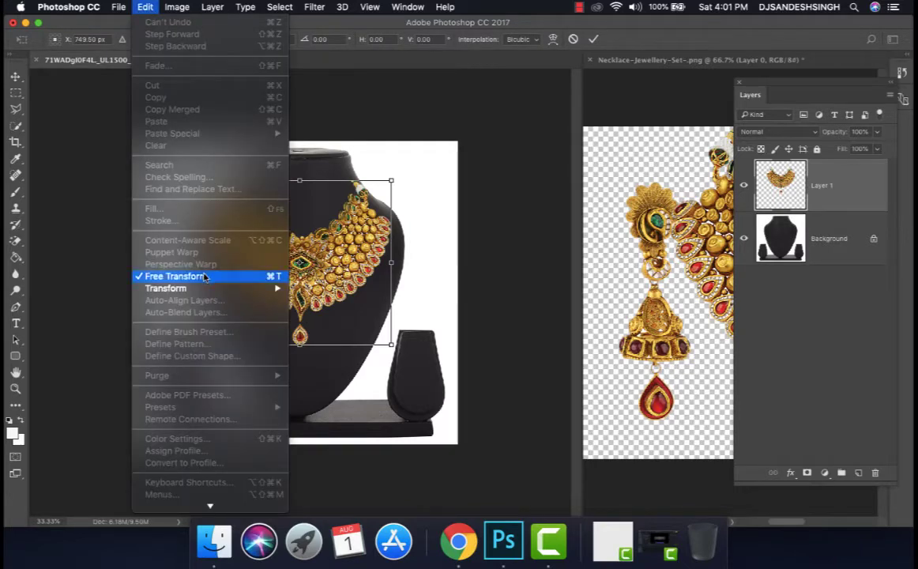
{"action": "left_click", "coordinate": [277, 275]}
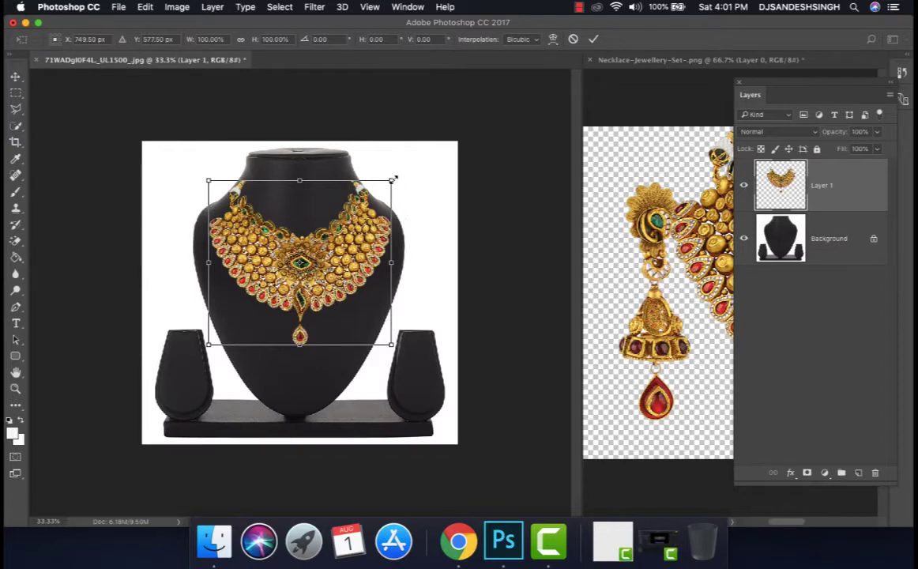
{"action": "mouse_move", "coordinate": [393, 180]}
{"action": "left_mouse_down"}
{"action": "mouse_move", "coordinate": [403, 171]}
{"action": "mouse_move", "coordinate": [401, 180]}
{"action": "left_mouse_up"}
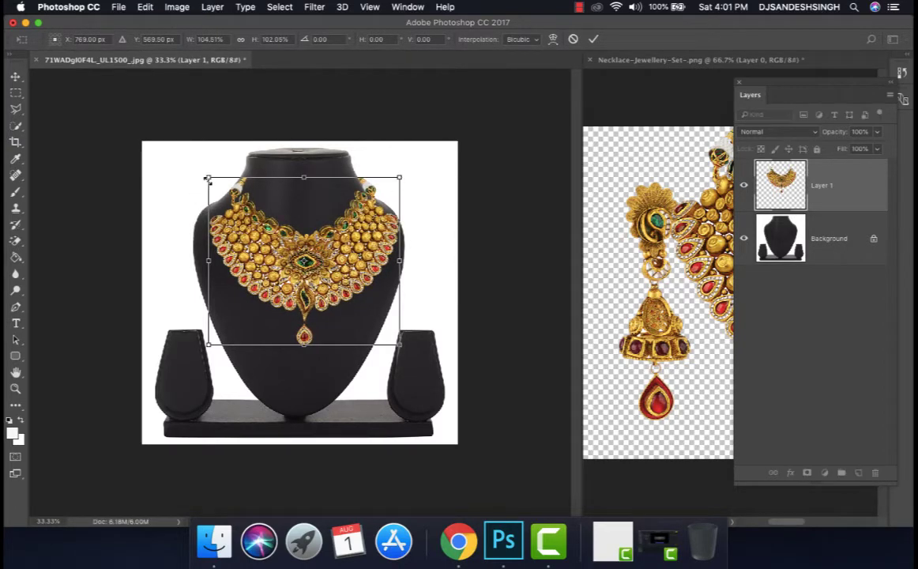
{"action": "left_click_drag", "start_coordinate": [207, 178], "coordinate": [202, 174]}
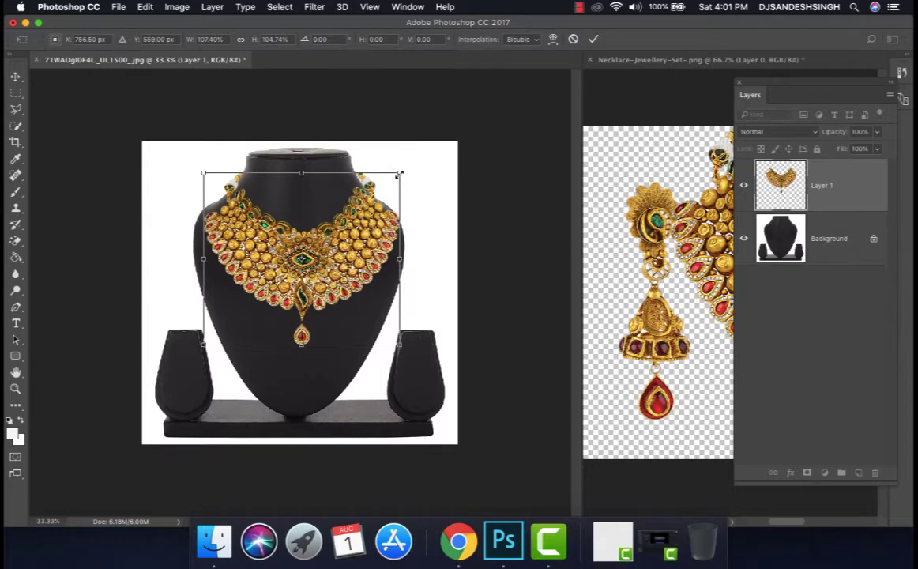
{"action": "left_click_drag", "start_coordinate": [398, 173], "coordinate": [398, 174]}
{"action": "key", "text": "Return"}
Narrow the necklace layer slightly from its left edge with another Free Transform
{"action": "key", "text": "super+t"}
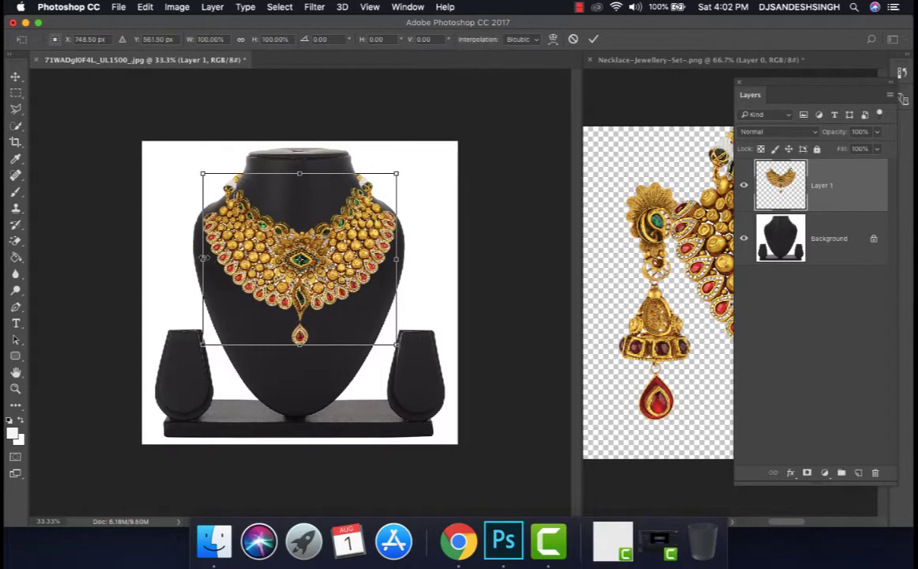
{"action": "left_click_drag", "start_coordinate": [204, 258], "coordinate": [206, 262]}
{"action": "key", "text": "Return"}
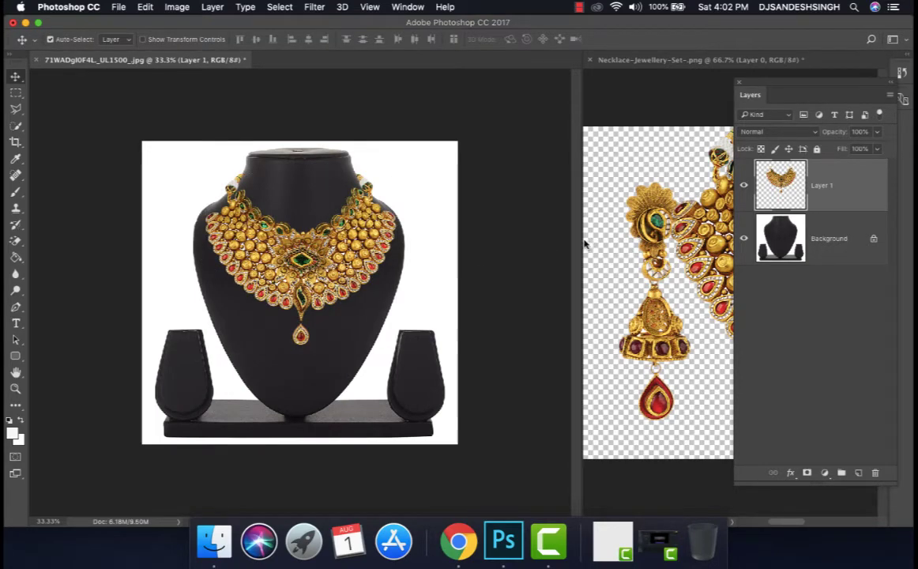
Activate the necklace PNG document, bring its right-hand earring into view and clear the necklace selection
{"action": "left_click_drag", "start_coordinate": [581, 239], "coordinate": [385, 240]}
{"action": "left_click", "coordinate": [562, 252]}
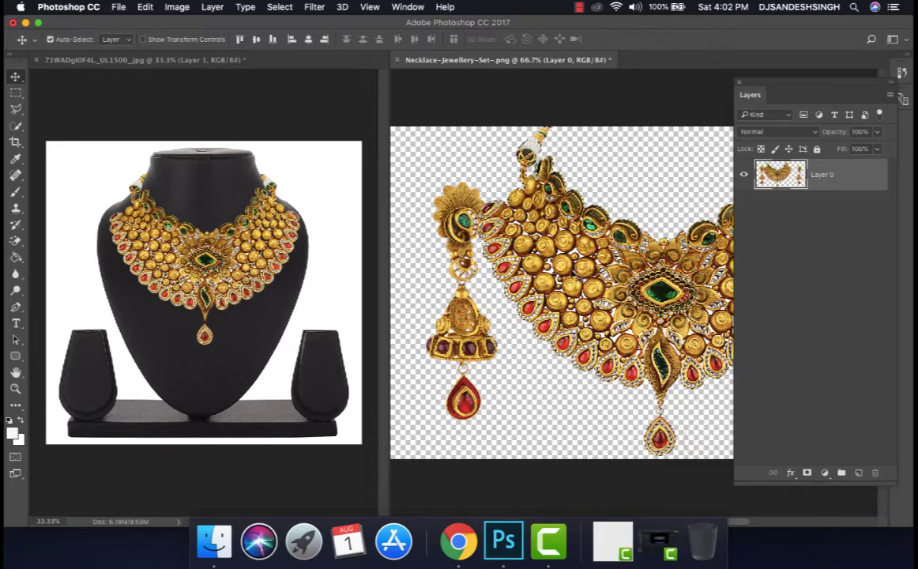
{"action": "scroll", "coordinate": [585, 252], "scroll_direction": "right", "scroll_amount": 10}
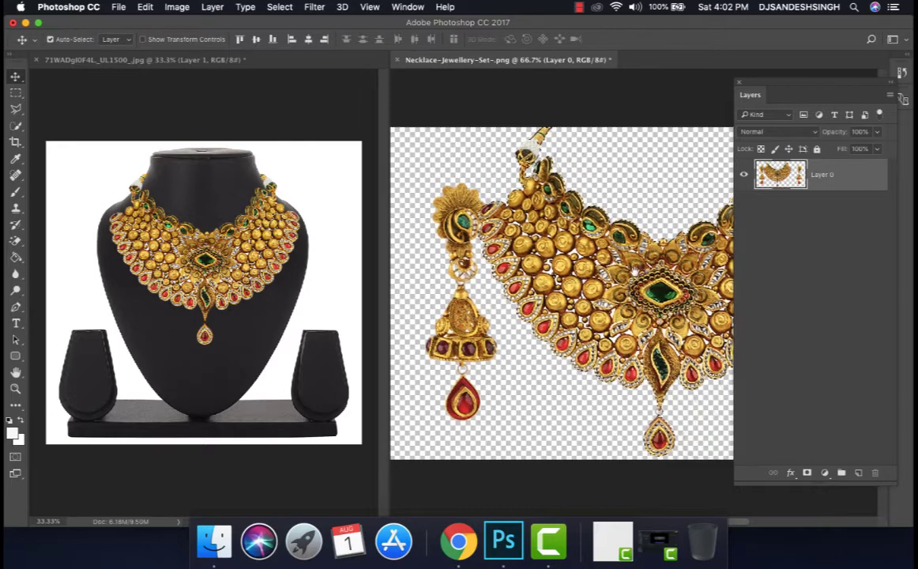
{"action": "scroll", "coordinate": [594, 278], "scroll_direction": "right", "scroll_amount": 2}
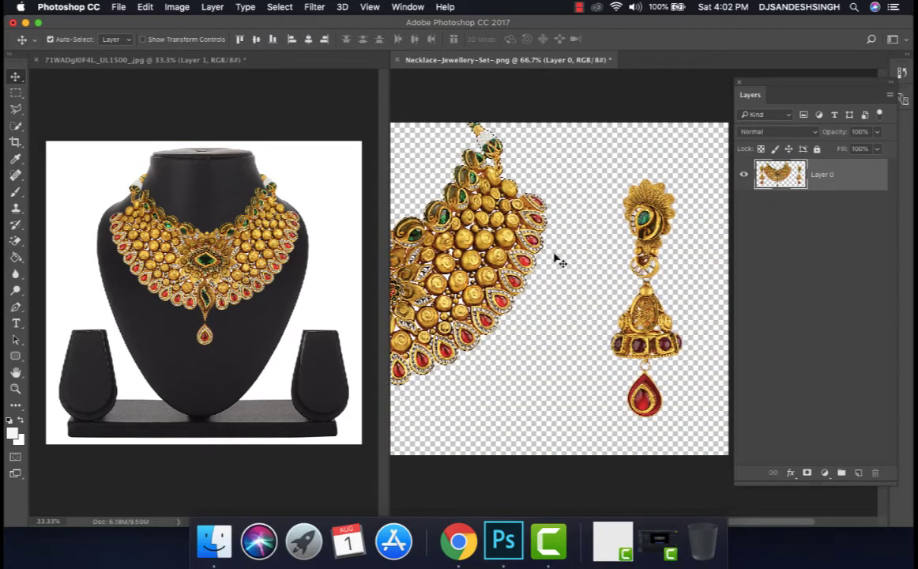
{"action": "left_click", "coordinate": [273, 10]}
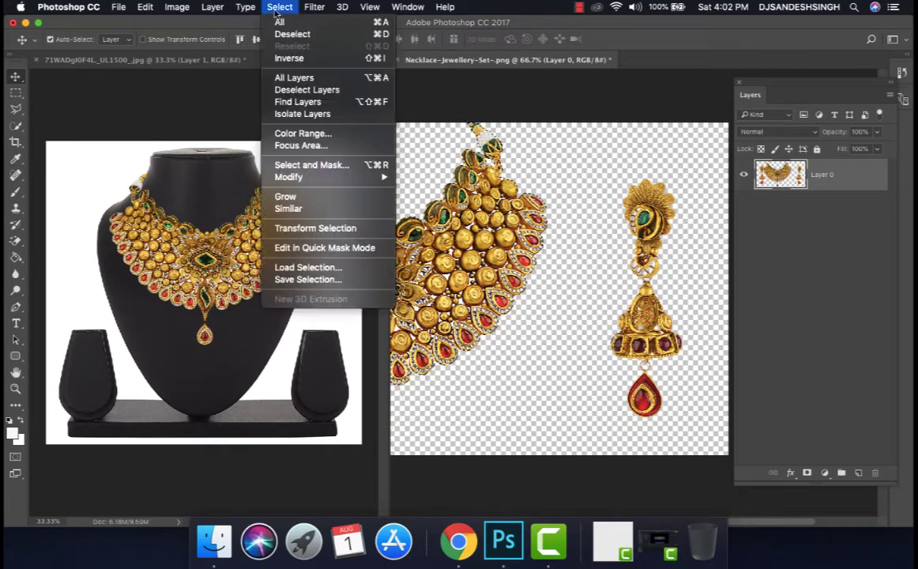
{"action": "left_click", "coordinate": [264, 34]}
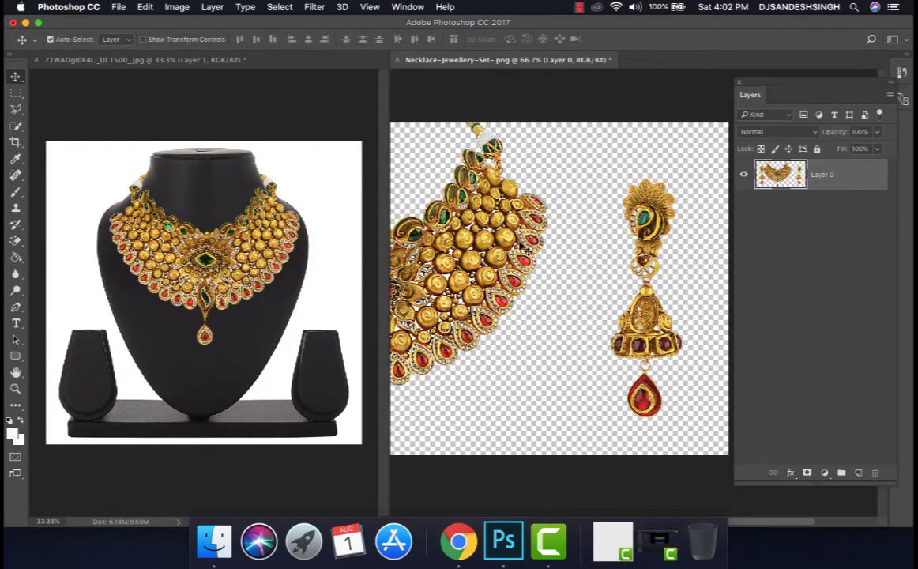
Select the whole right-hand earring with the Quick Selection tool, including the thin ring and the red drop below it
{"action": "left_click", "coordinate": [15, 126]}
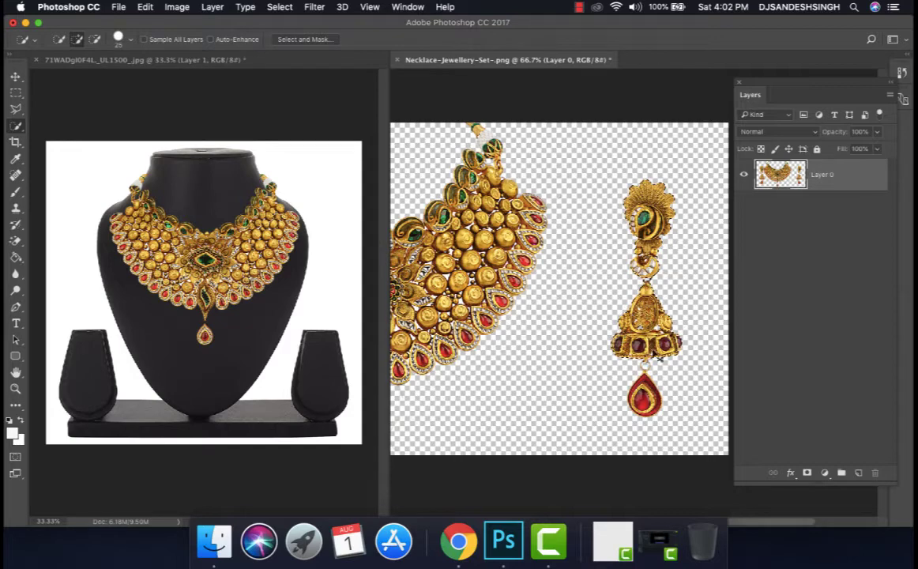
{"action": "key", "text": "super+plus"}
{"action": "key", "text": "super+plus"}
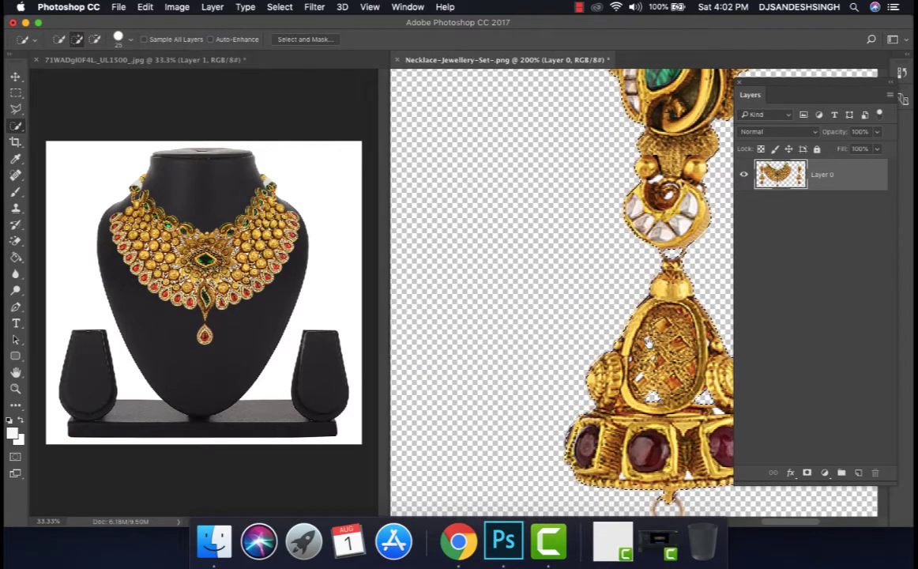
{"action": "scroll", "coordinate": [648, 341], "scroll_direction": "down", "scroll_amount": 3}
{"action": "scroll", "coordinate": [648, 342], "scroll_direction": "right", "scroll_amount": 5}
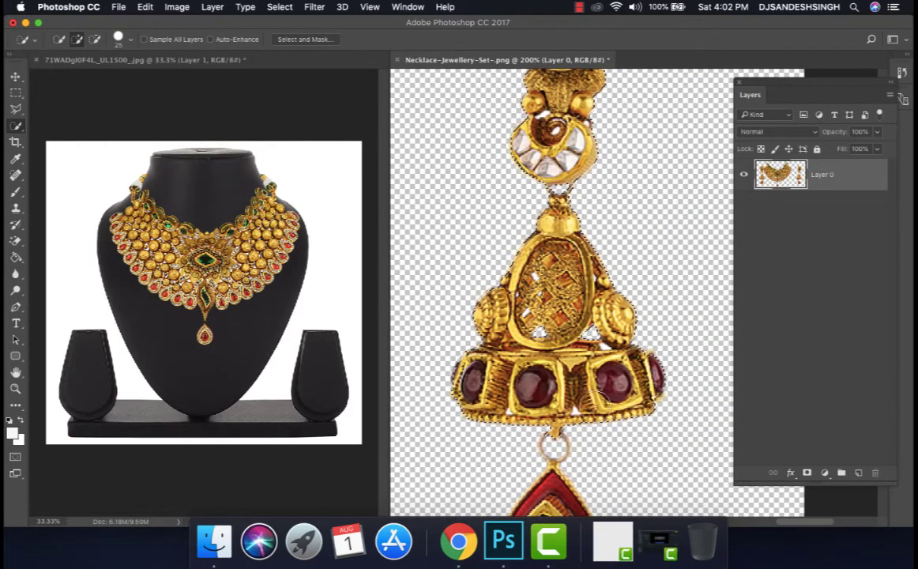
{"action": "scroll", "coordinate": [558, 342], "scroll_direction": "down", "scroll_amount": 3}
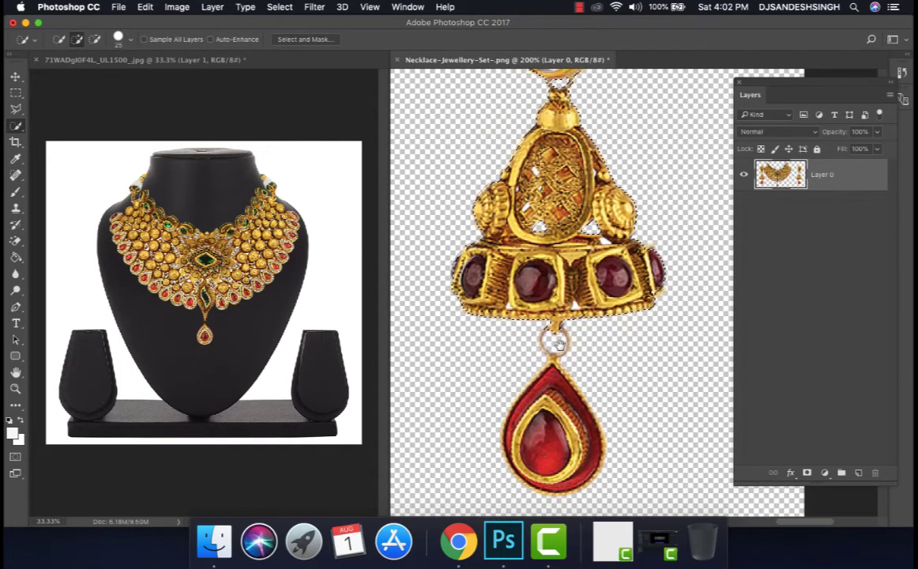
{"action": "left_click", "coordinate": [557, 341]}
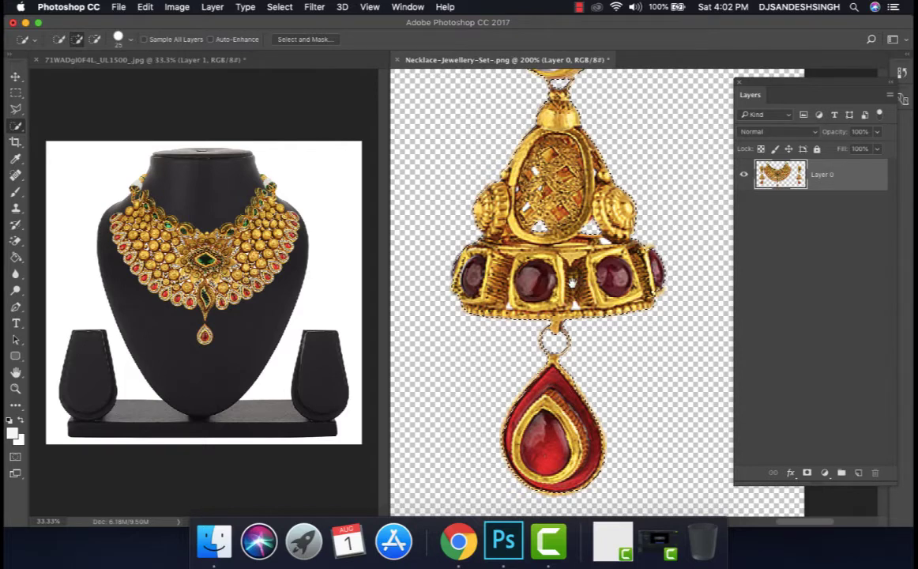
{"action": "scroll", "coordinate": [520, 258], "scroll_direction": "up", "scroll_amount": 2}
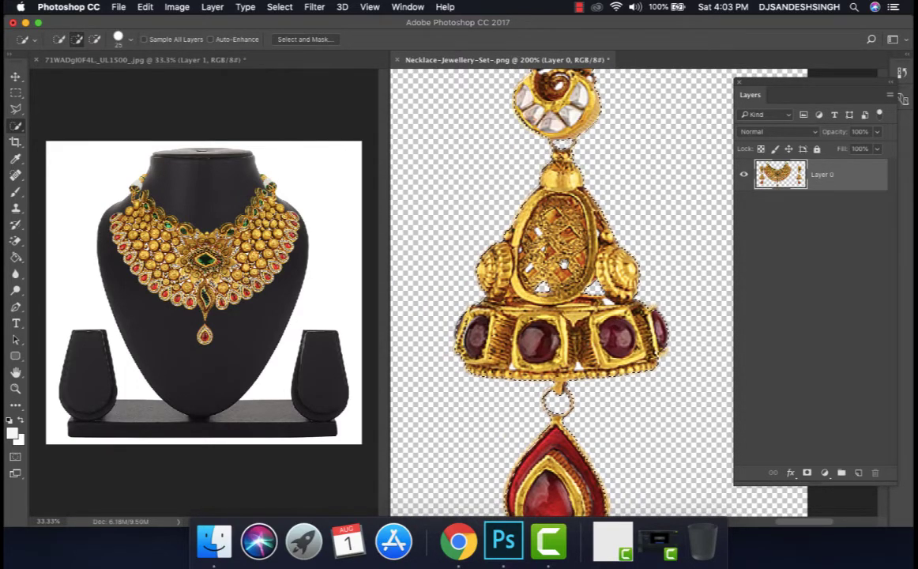
{"action": "scroll", "coordinate": [496, 252], "scroll_direction": "up", "scroll_amount": 3}
{"action": "scroll", "coordinate": [574, 259], "scroll_direction": "up", "scroll_amount": 5}
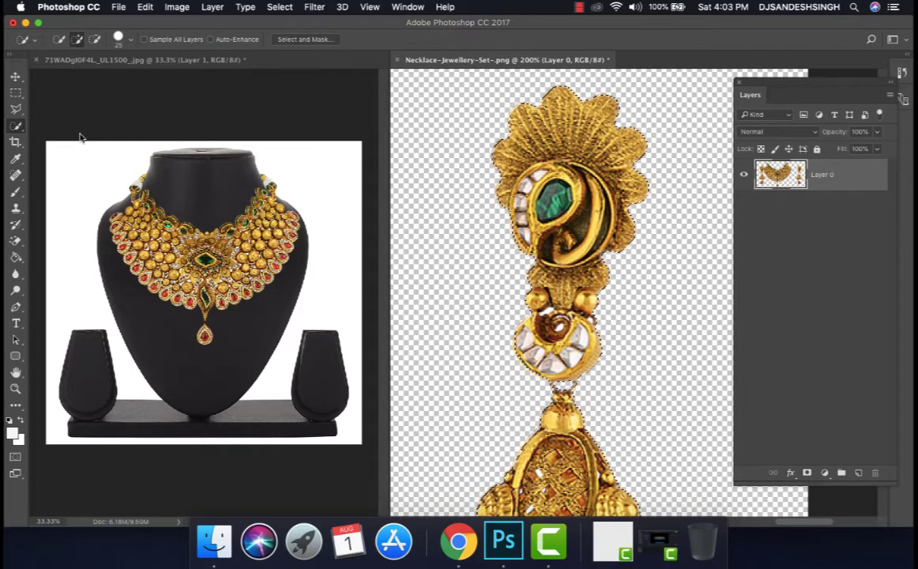
Copy the selected earring into the bust document and scale it down proportionally to sit centred on the right earring stand
{"action": "left_click", "coordinate": [15, 76]}
{"action": "left_click_drag", "start_coordinate": [559, 223], "coordinate": [332, 316]}
{"action": "key", "text": "super+t"}
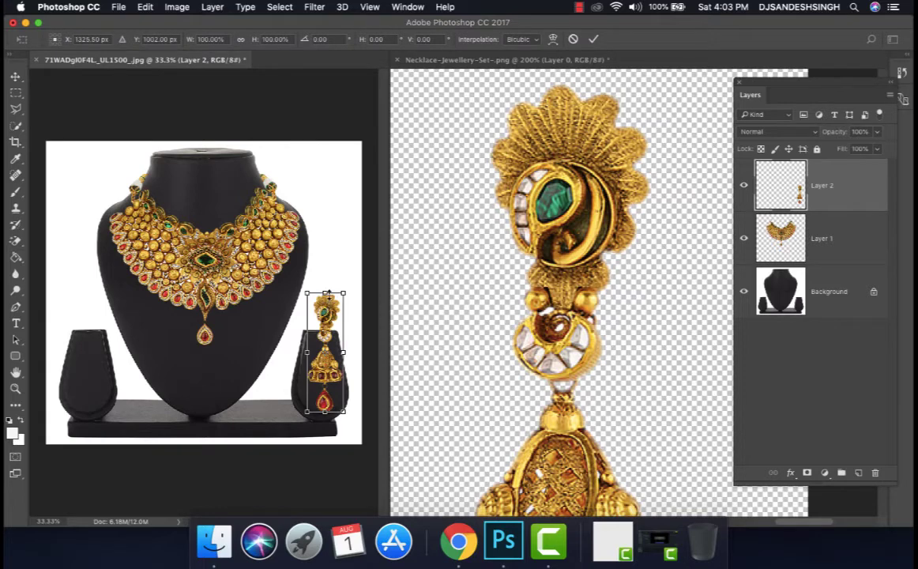
{"action": "left_click_drag", "start_coordinate": [342, 292], "coordinate": [325, 360]}
{"action": "key", "text": "Return"}
{"action": "key", "text": "Left"}
{"action": "key", "text": "Left"}
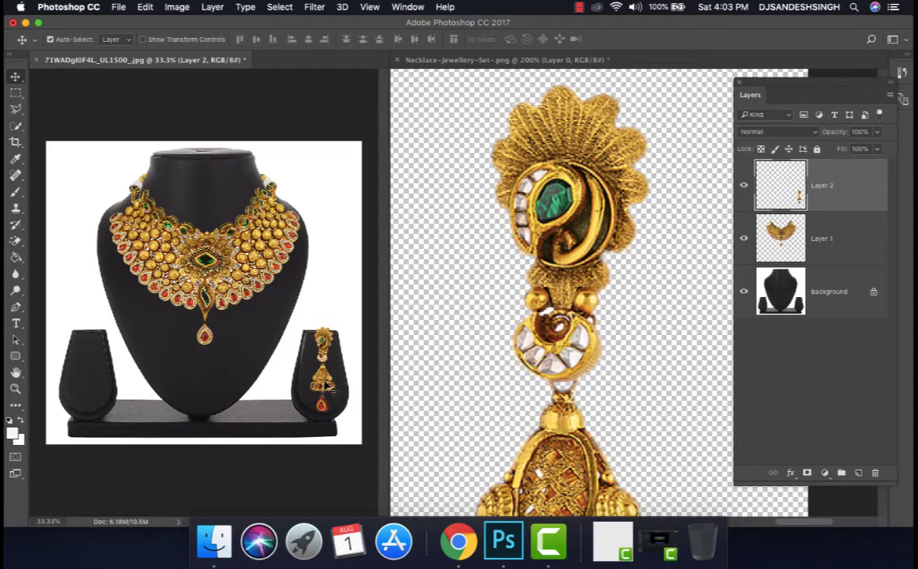
Shrink the earring slightly more with Free Transform so its top fits inside the right stand, and apply it
{"action": "key", "text": "super+t"}
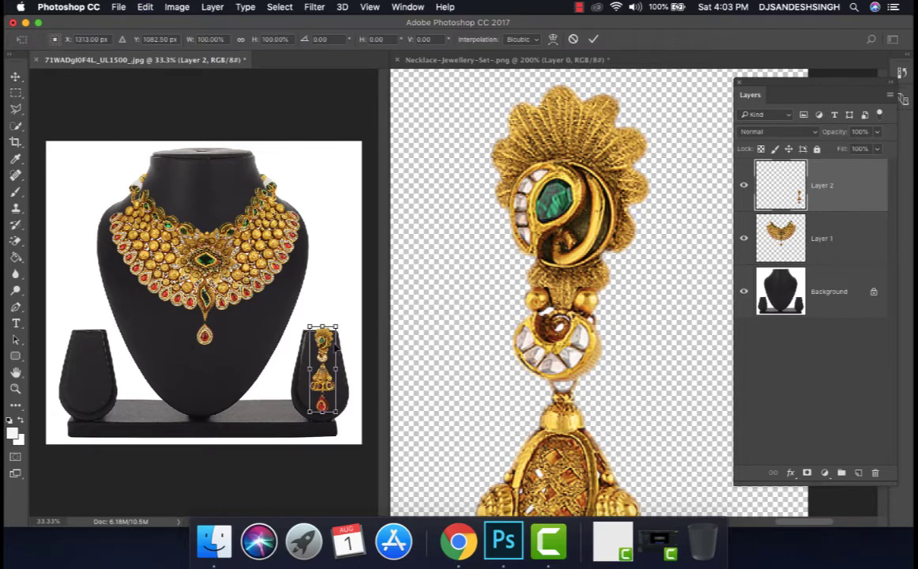
{"action": "left_click_drag", "start_coordinate": [339, 324], "coordinate": [337, 330]}
{"action": "key", "text": "Return"}
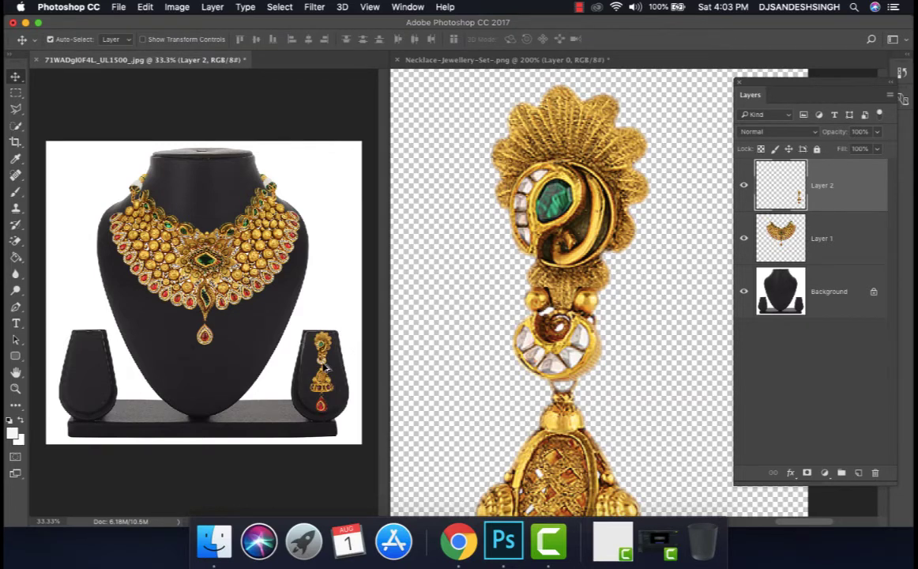
Duplicate the earring onto the left stand and flip the copy horizontally to mirror the right one
{"action": "left_click_drag", "start_coordinate": [324, 368], "coordinate": [90, 368]}
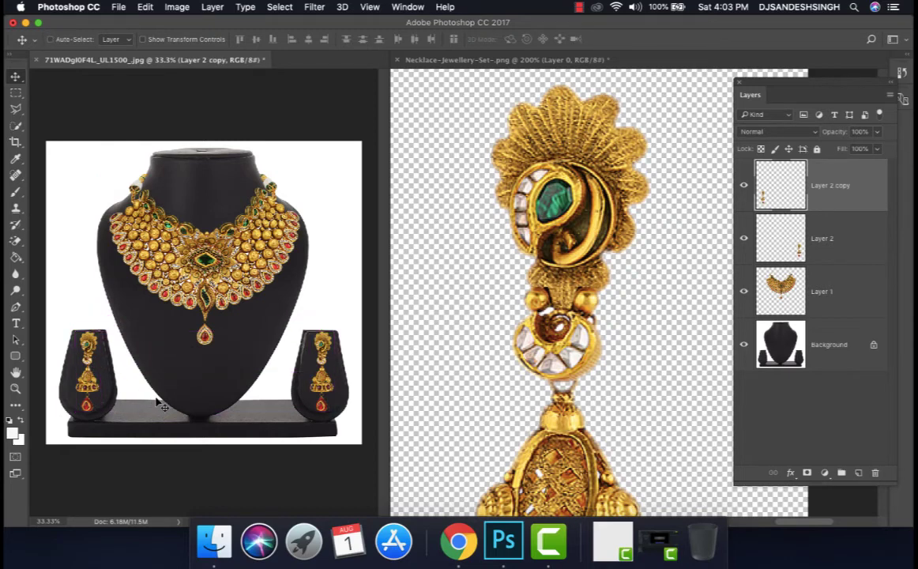
{"action": "key", "text": "super+t"}
{"action": "right_click", "coordinate": [86, 338]}
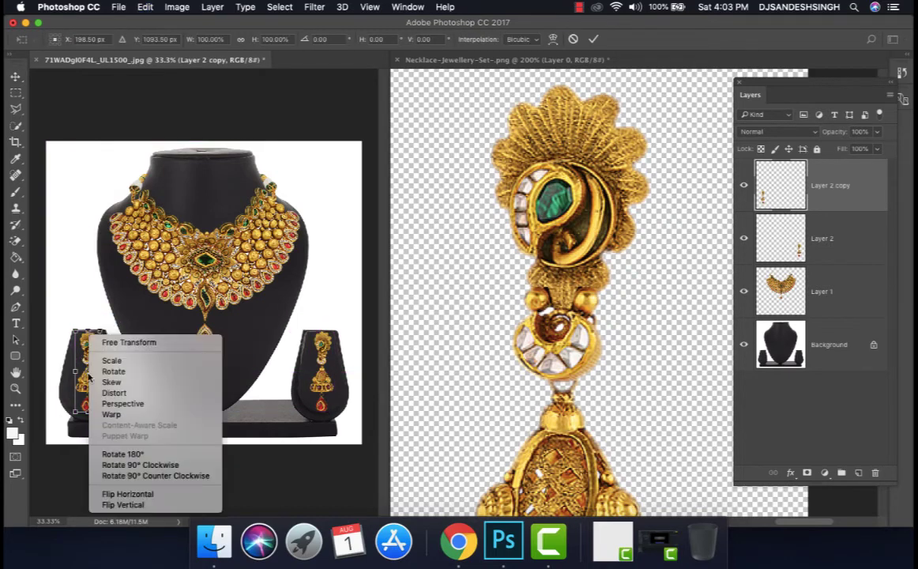
{"action": "left_click", "coordinate": [196, 494]}
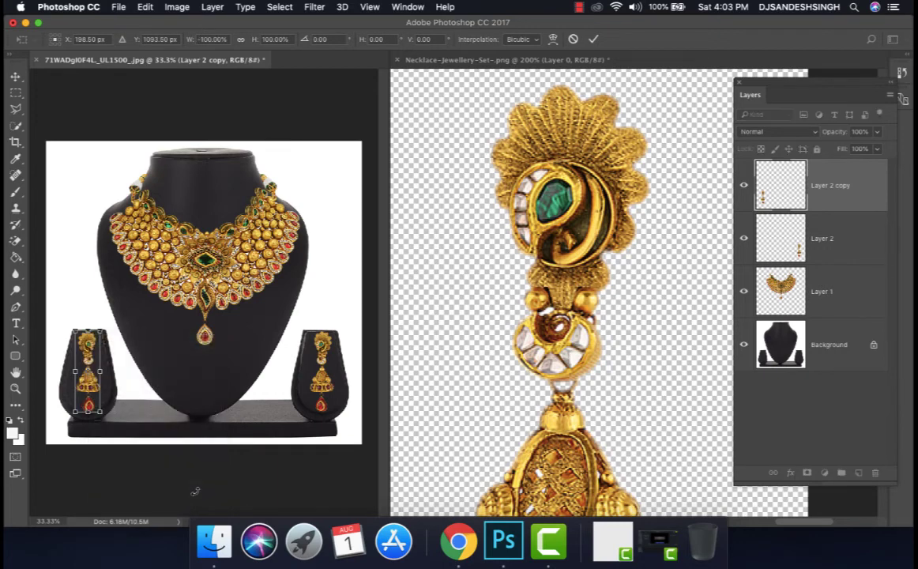
{"action": "key", "text": "Return"}
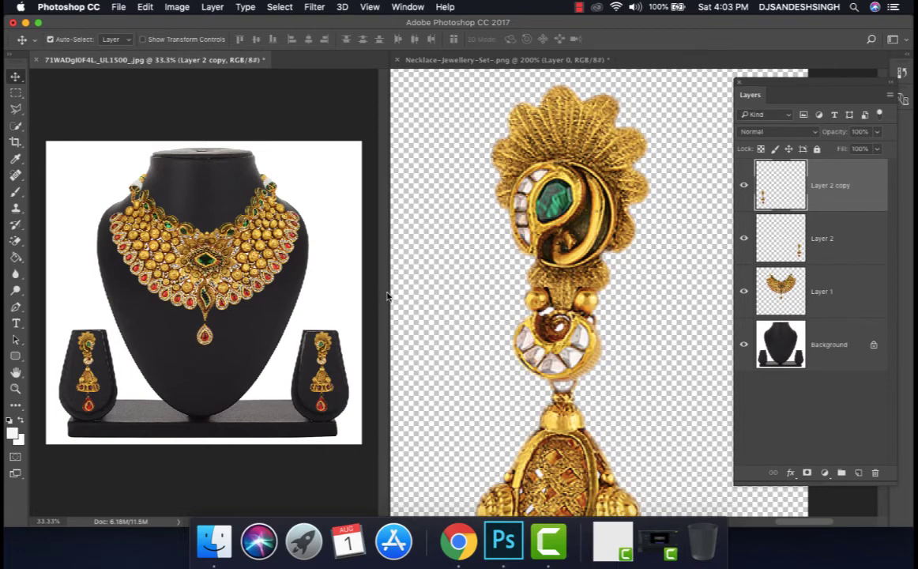
{"action": "left_click_drag", "start_coordinate": [389, 292], "coordinate": [686, 313]}
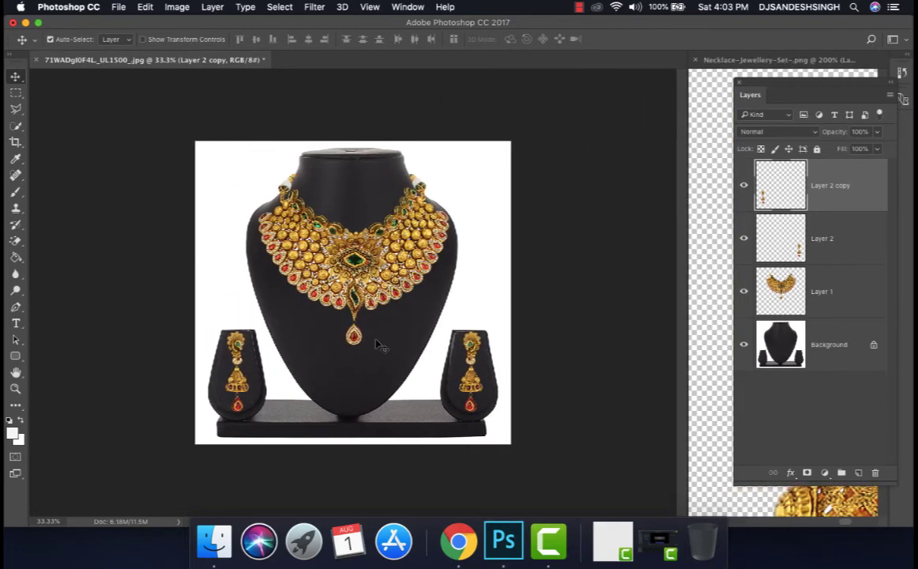